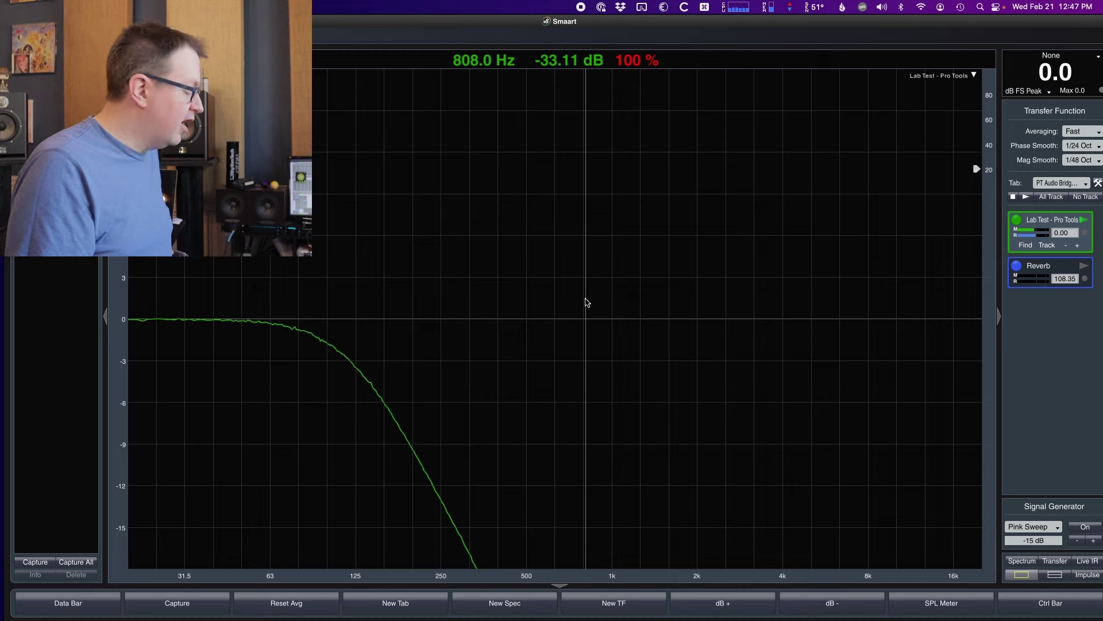
Step: Review the LFE track's Pro-Q 3 low-pass, then return to Smaart reading about -3 dB near 126 Hz
key("super+Tab")
key("super+Tab")
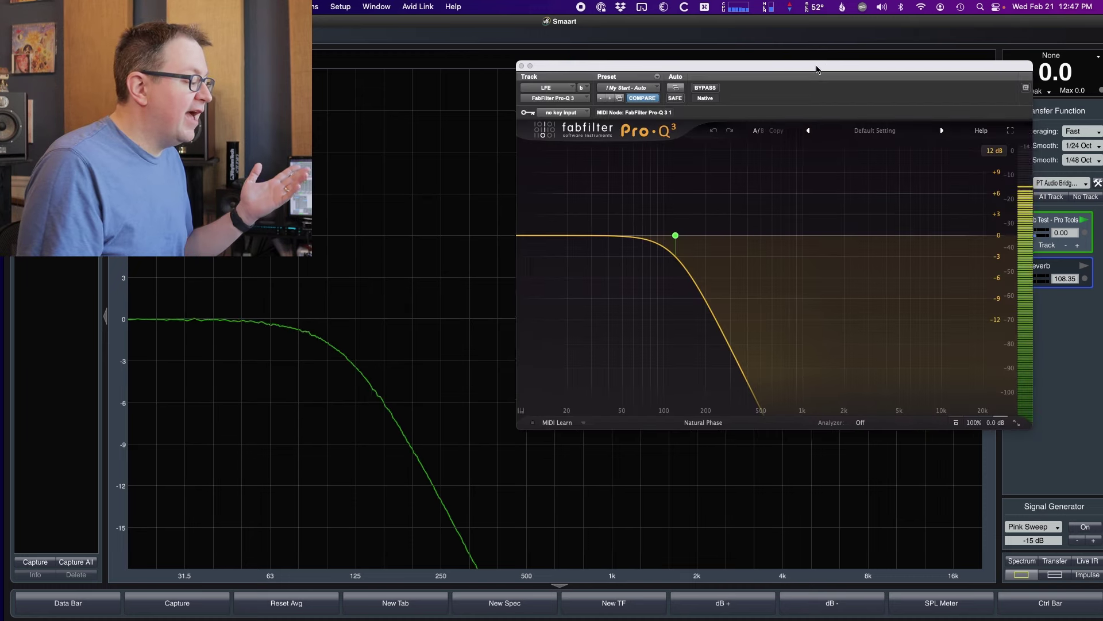
left_click_drag(822, 69, 763, 73)
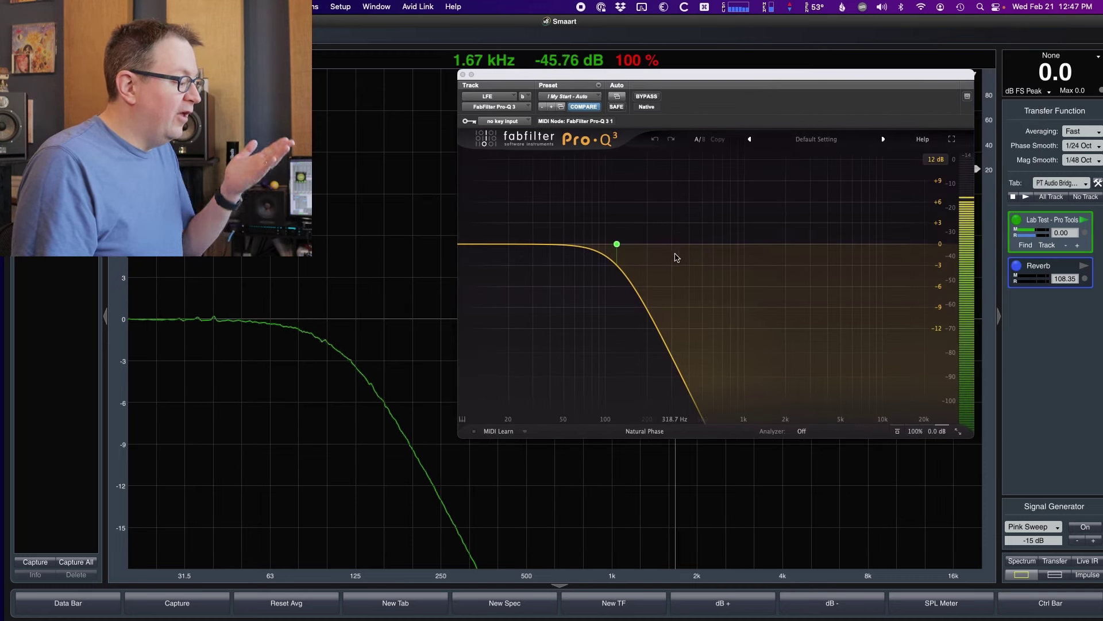
mouse_move(676, 235)
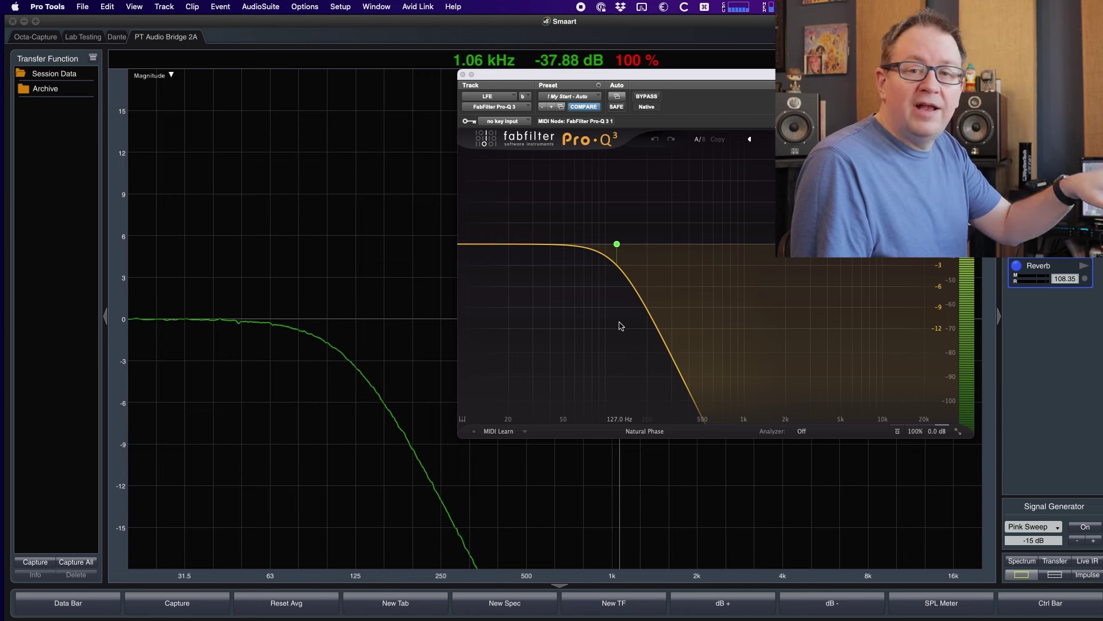
left_click(349, 382)
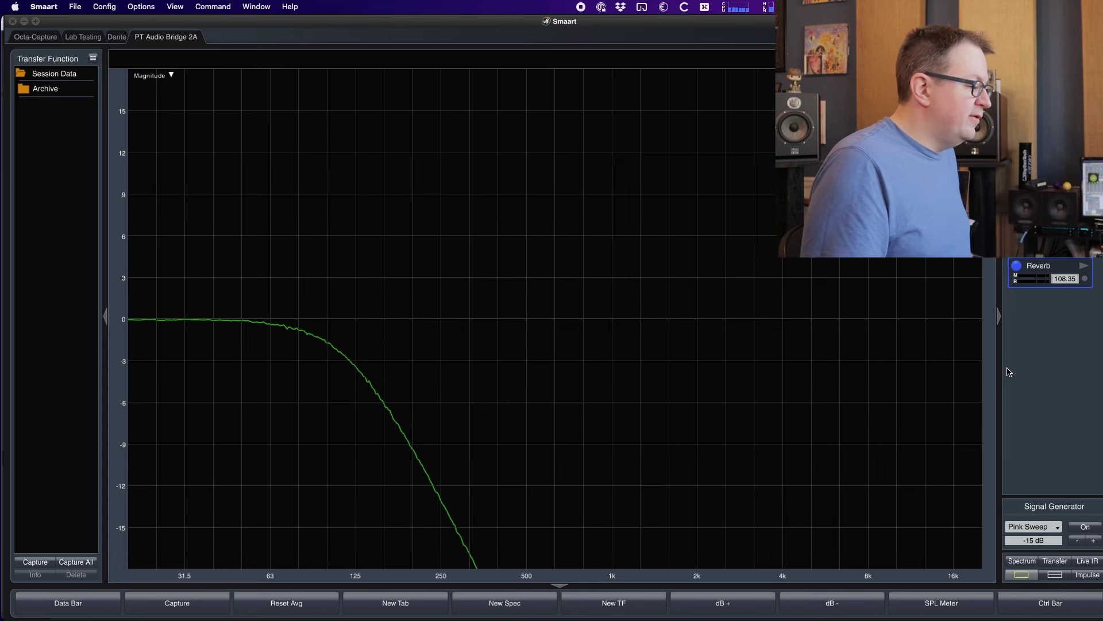
Step: Show Phase above Magnitude while measuring the summed signal, then return to magnitude only
key("alt+2")
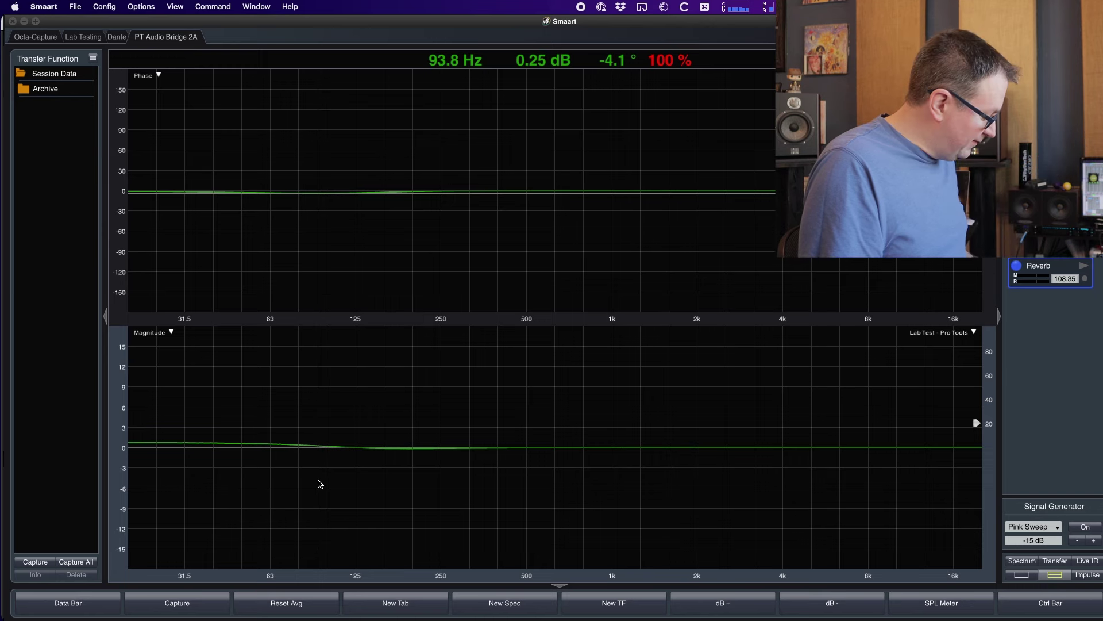
key("p")
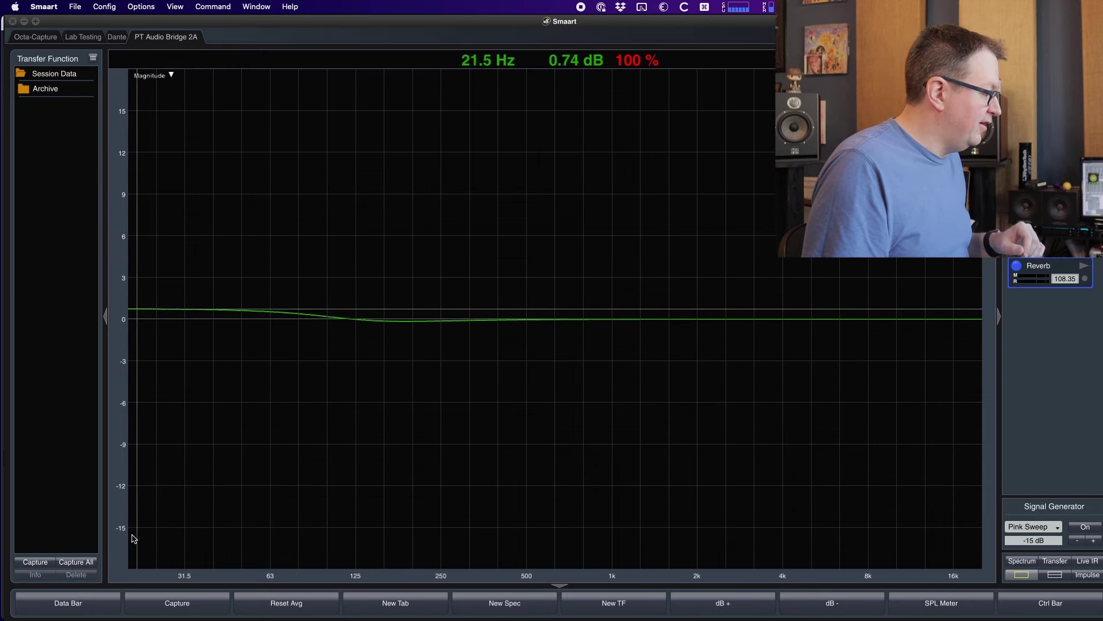
Step: Zoom the magnitude dB scale in, then back out to about ±3 dB
key("plus")
key("plus")
key("plus")
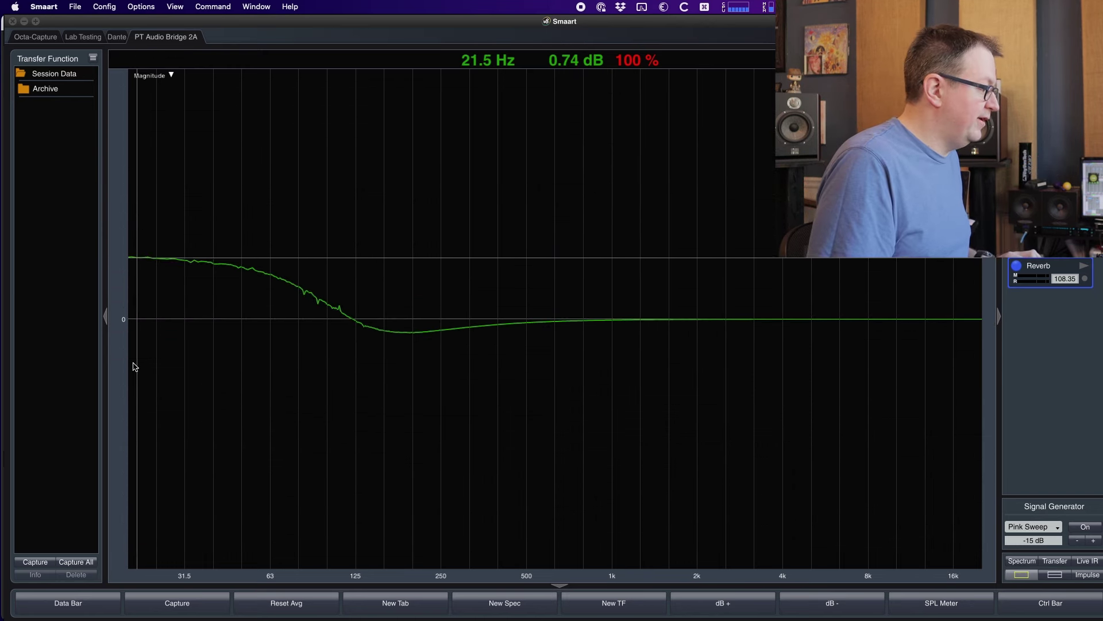
key("minus")
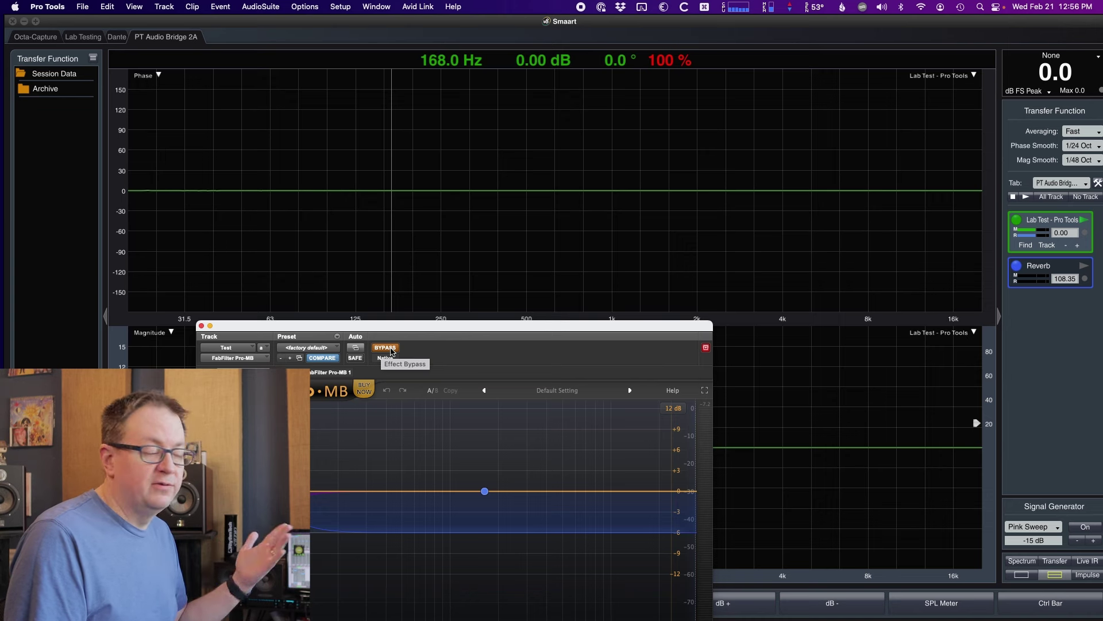
Step: Un-bypass Pro-MB, inspect its phase rotation in Smaart, then solo Pro-MB's high band
left_click(386, 347)
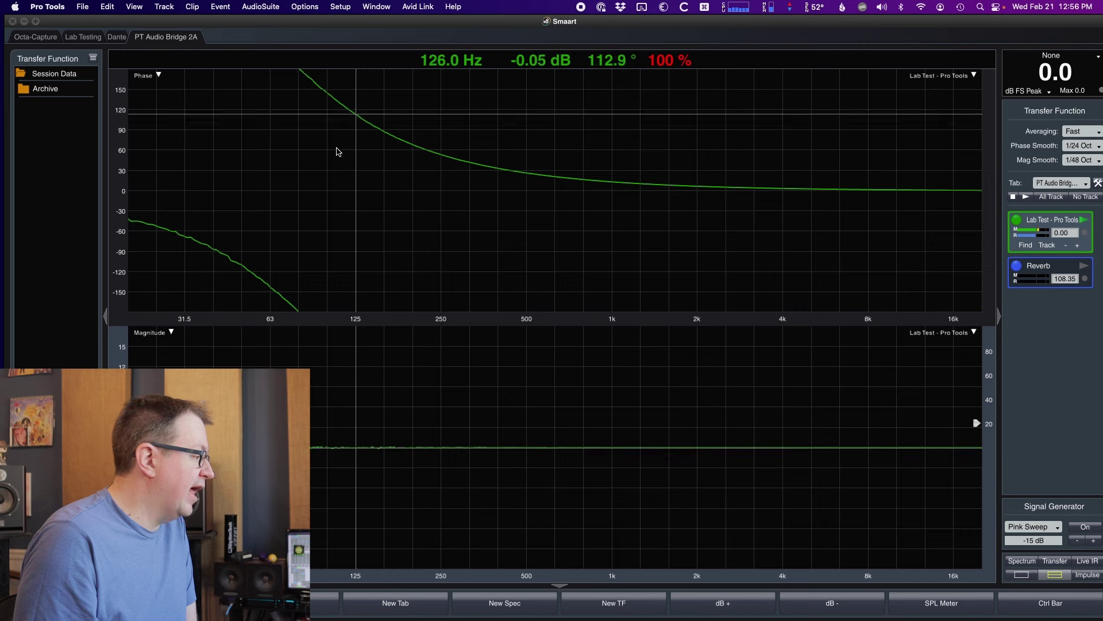
left_click(297, 197)
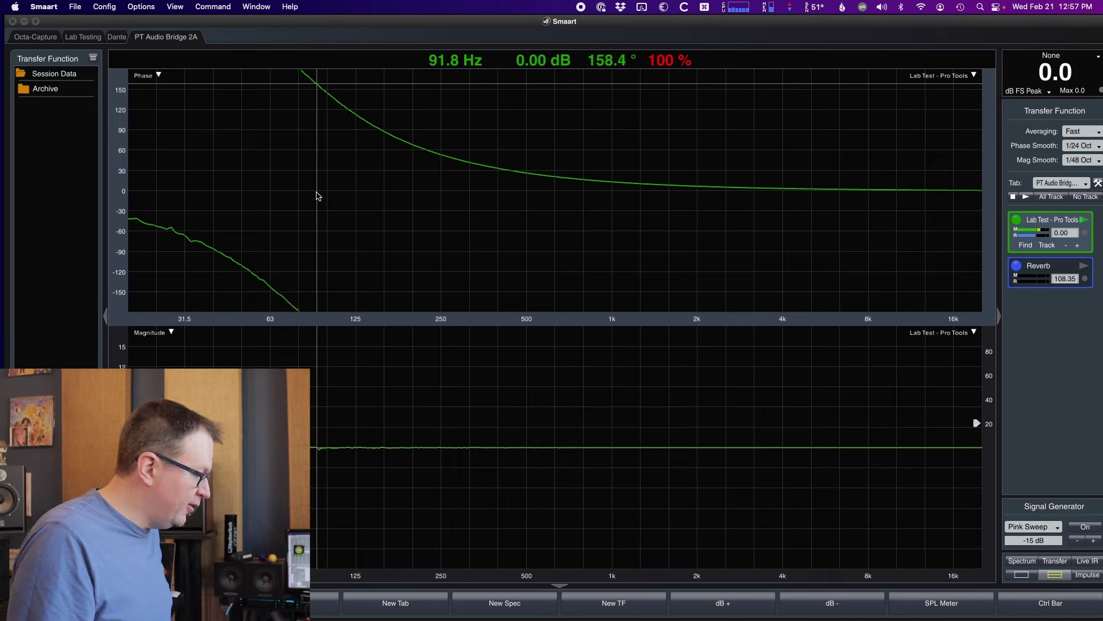
key("cmd+Tab")
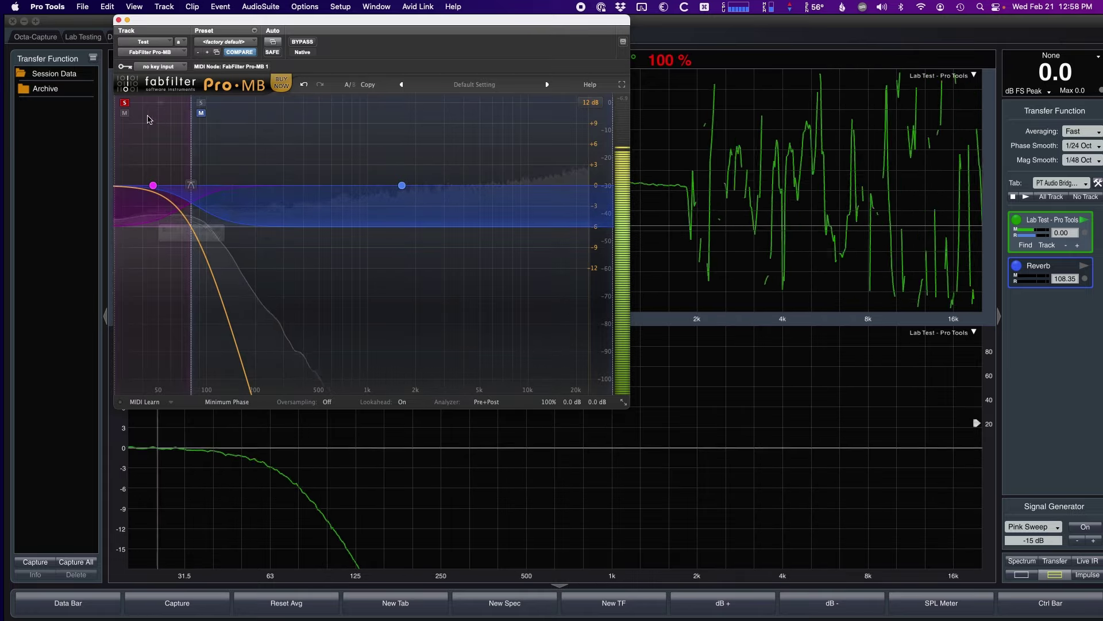
mouse_move(192, 112)
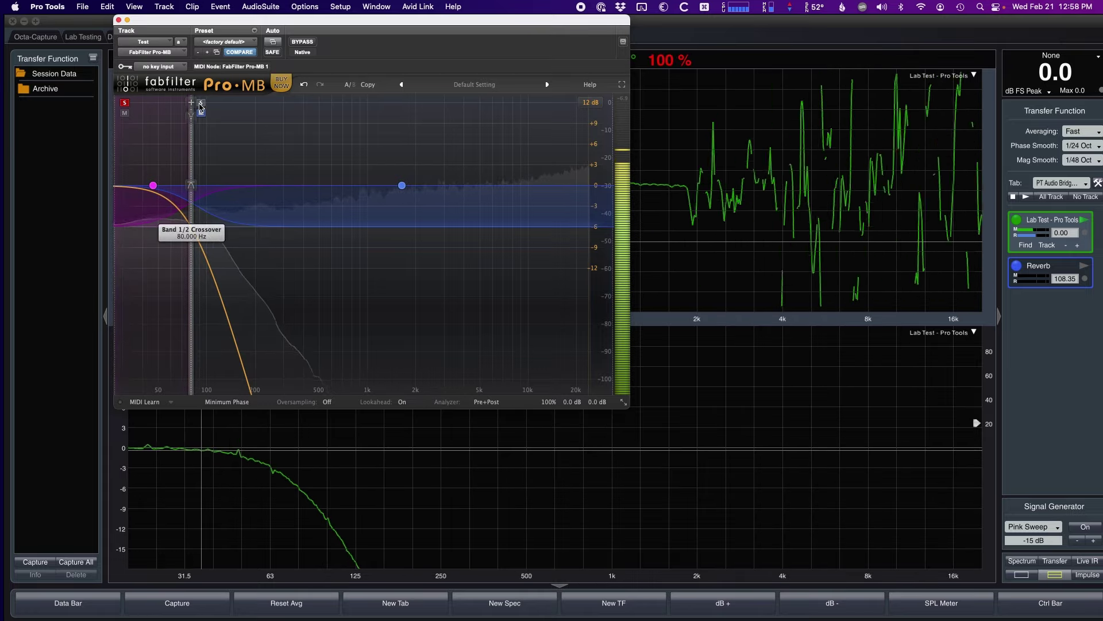
left_click(201, 103)
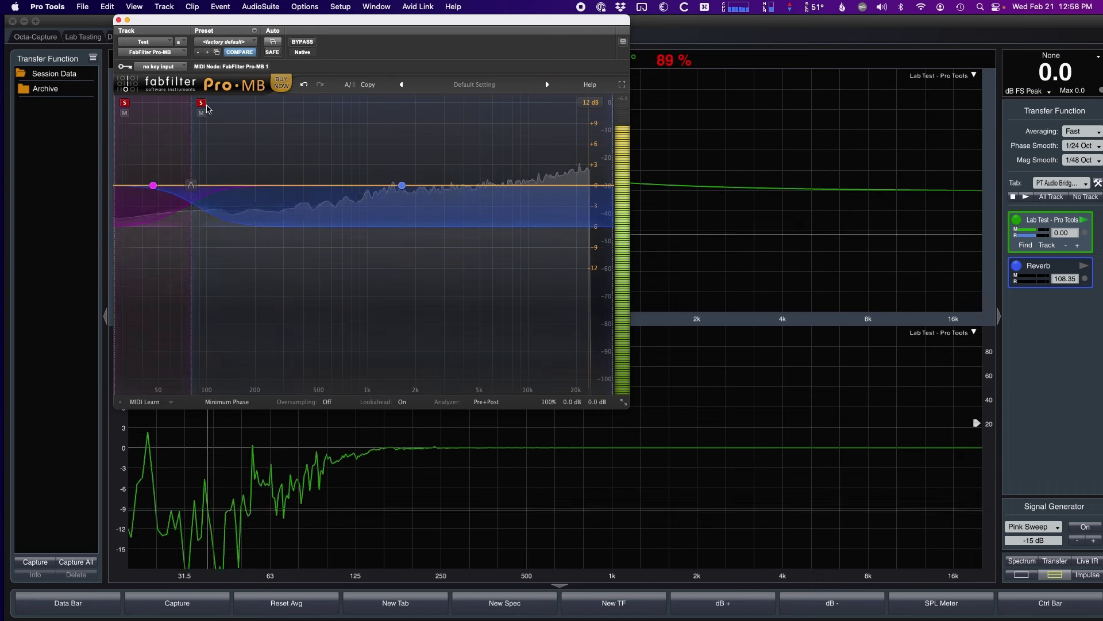
Step: Solo Pro-MB's low band, then unsolo it so no band stays isolated
left_click(125, 102)
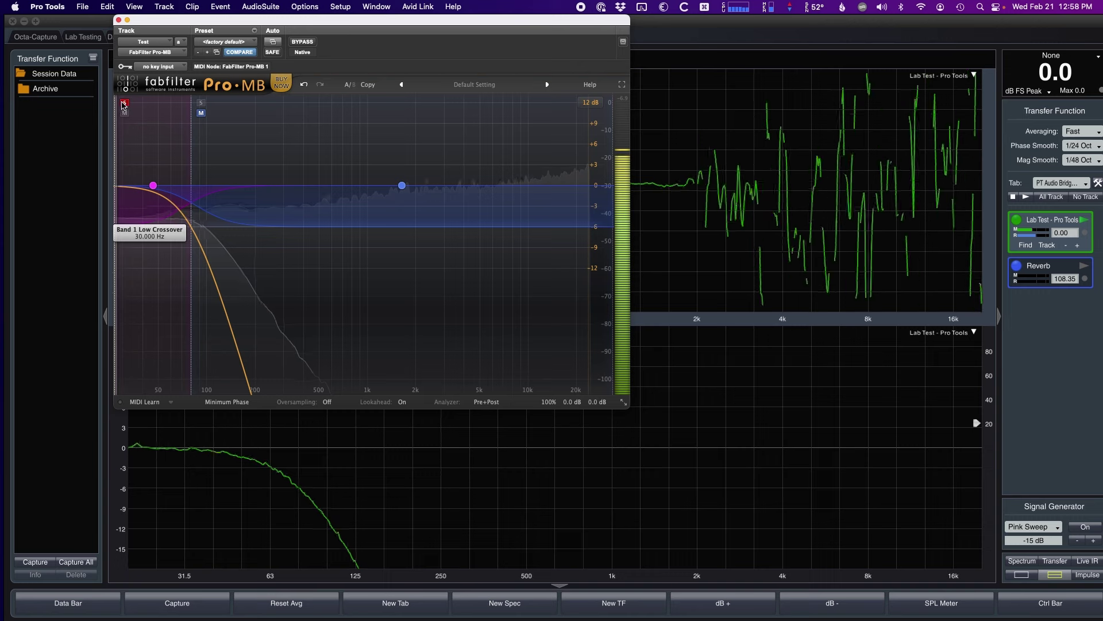
left_click(124, 103)
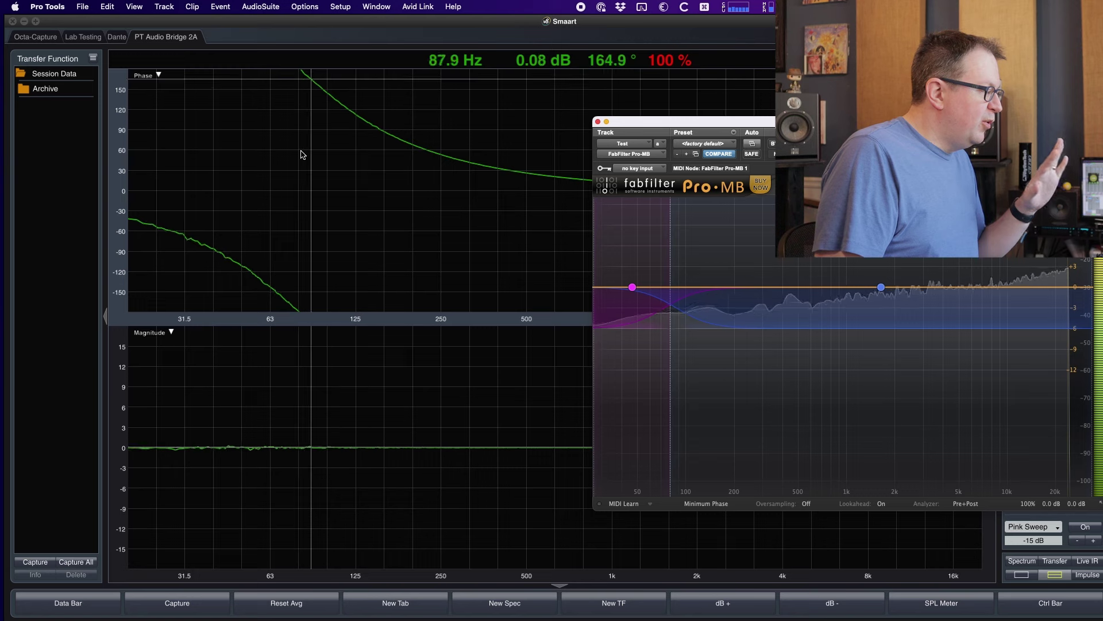
Step: Close Pro-MB and revisit Pro Tools, then return to Smaart's trace dipping about 1.5 dB
left_click(598, 123)
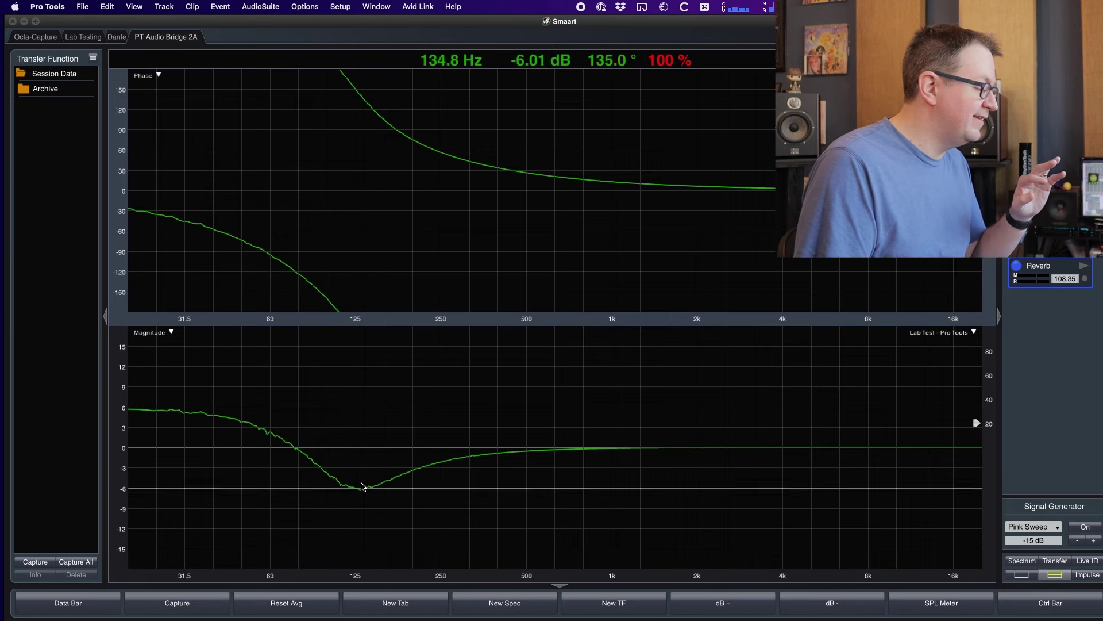
key("super+Tab")
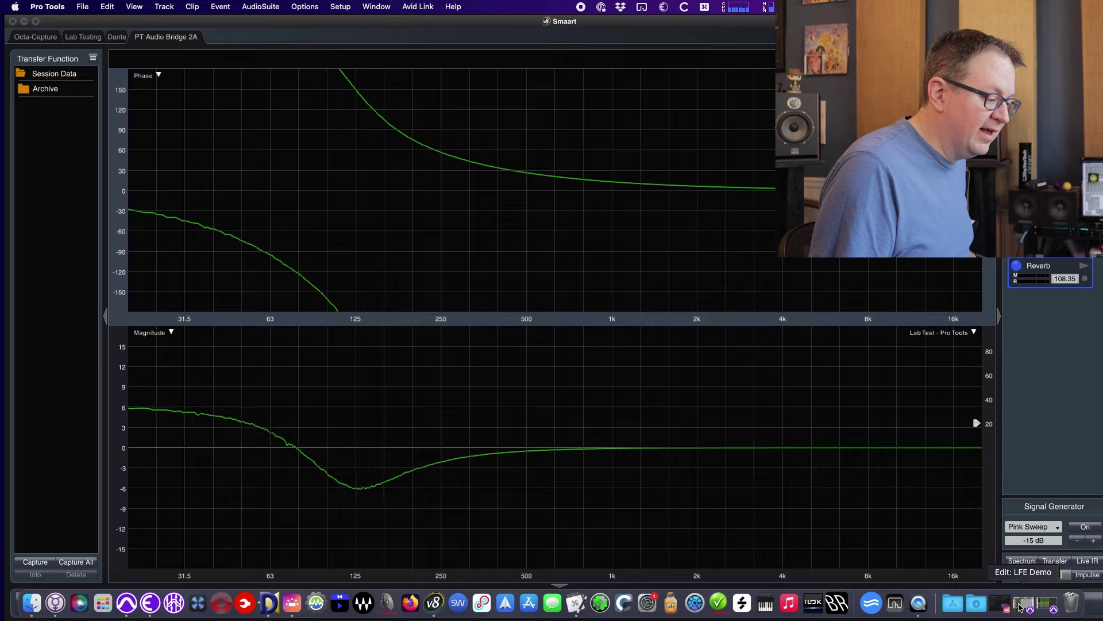
left_click(1024, 609)
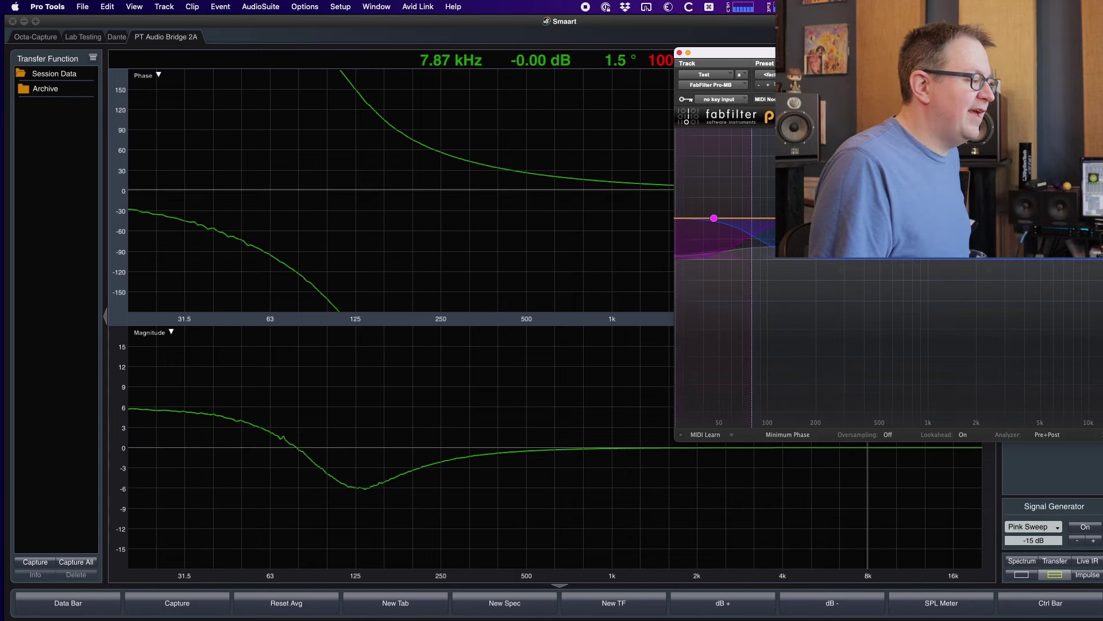
left_click(1057, 338)
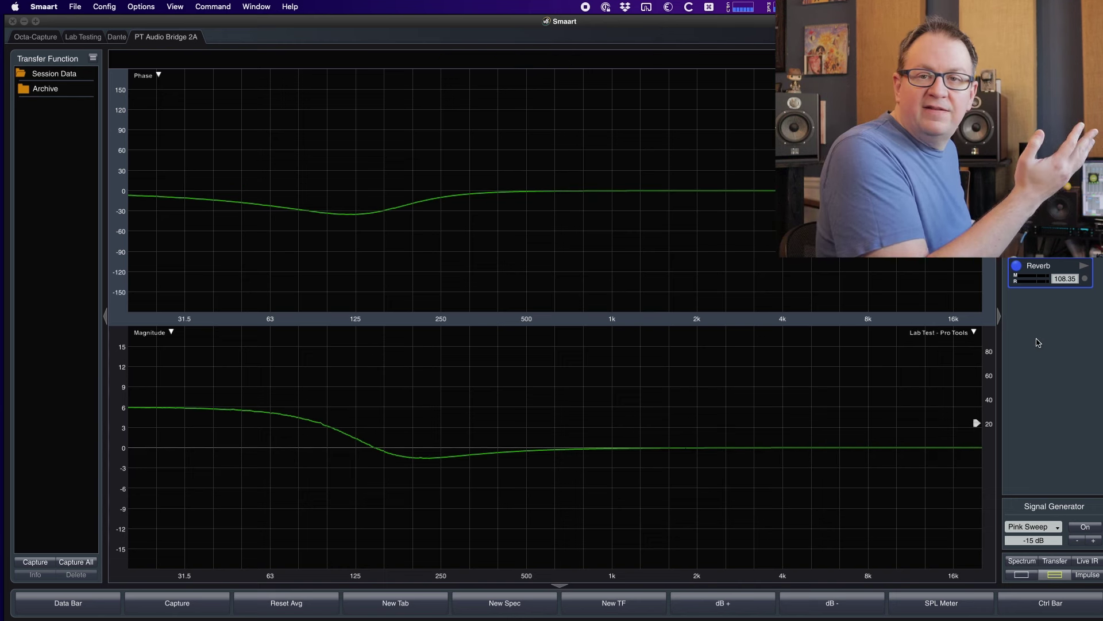
Step: Capture the live trace as 'Non Bass Managed', then switch back to Pro Tools
key("space")
type("Non Bass Manage")
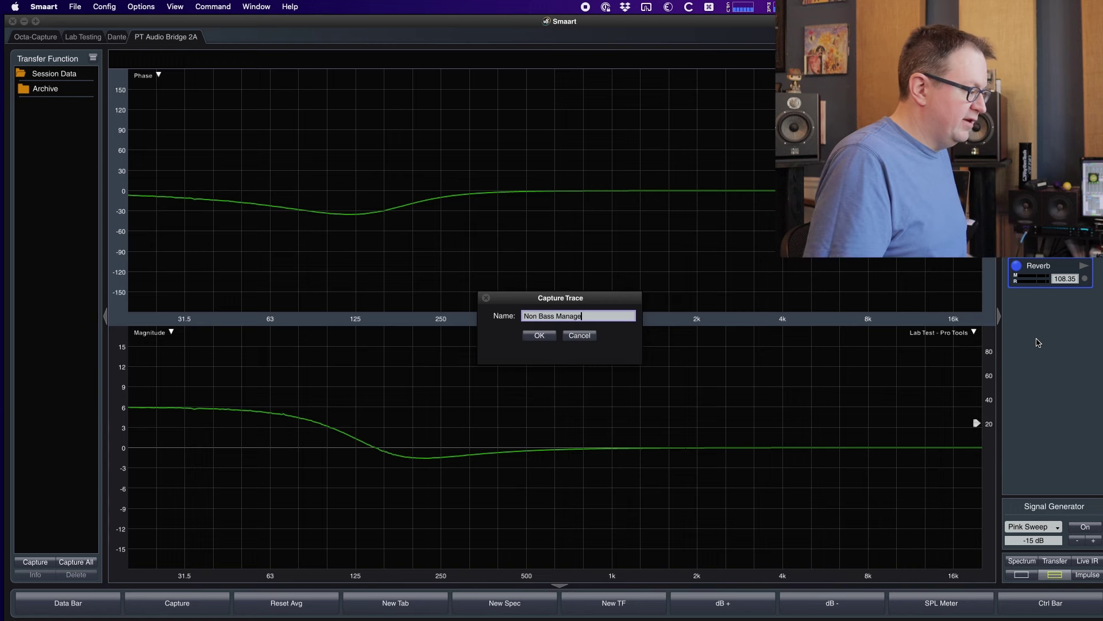
type("d")
key("Return")
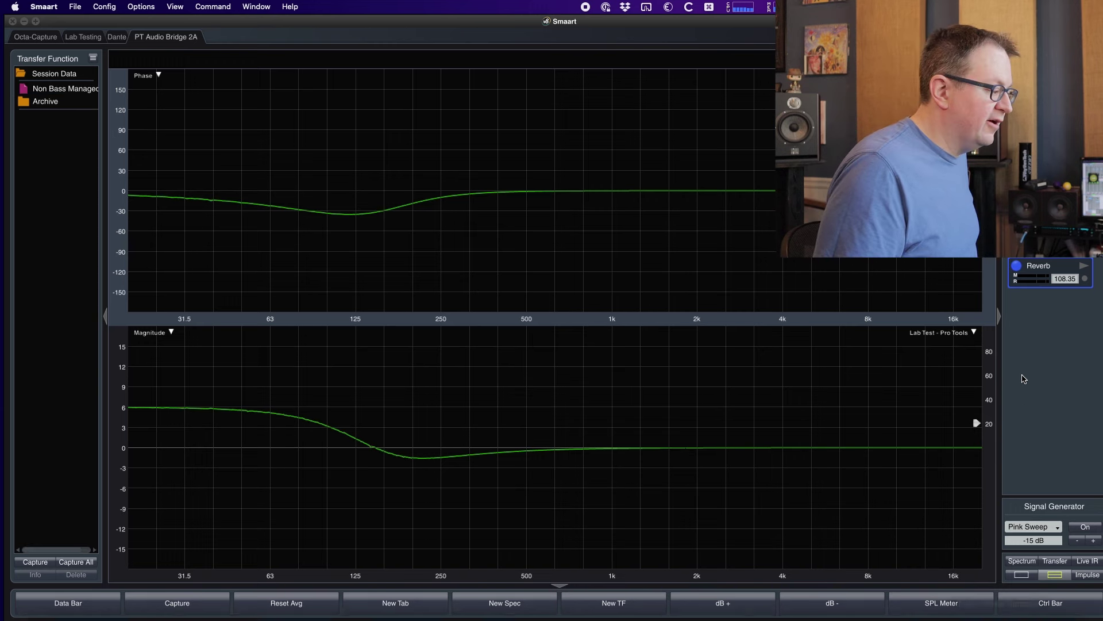
key("super+Tab")
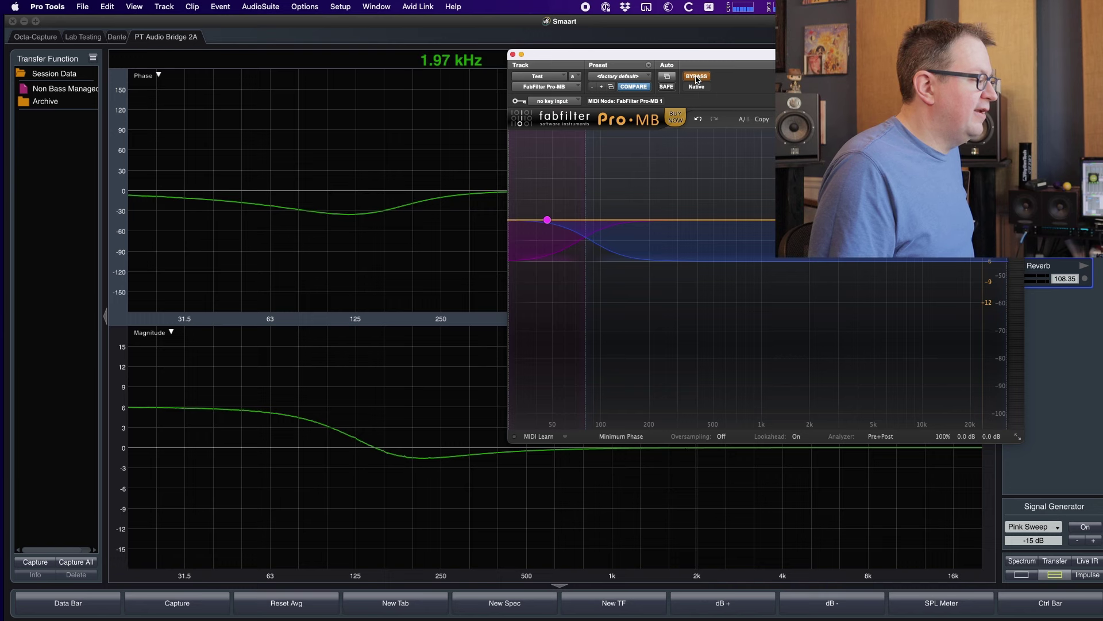
Step: Enable Pro-MB's crossover and move its window down off the Smaart traces
left_click(697, 76)
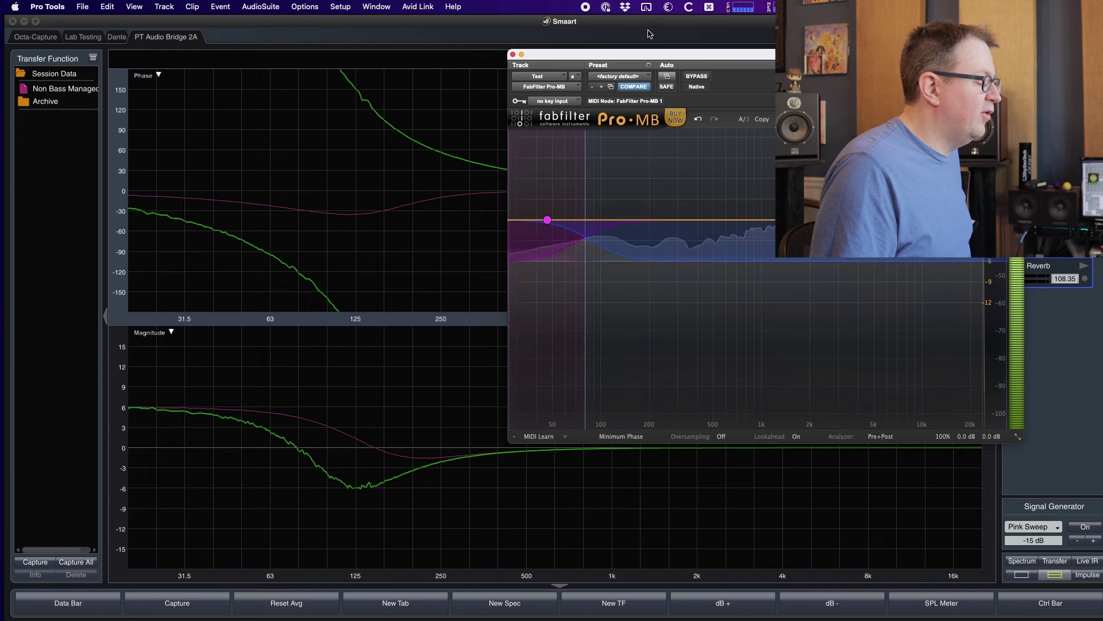
left_click_drag(564, 56, 640, 613)
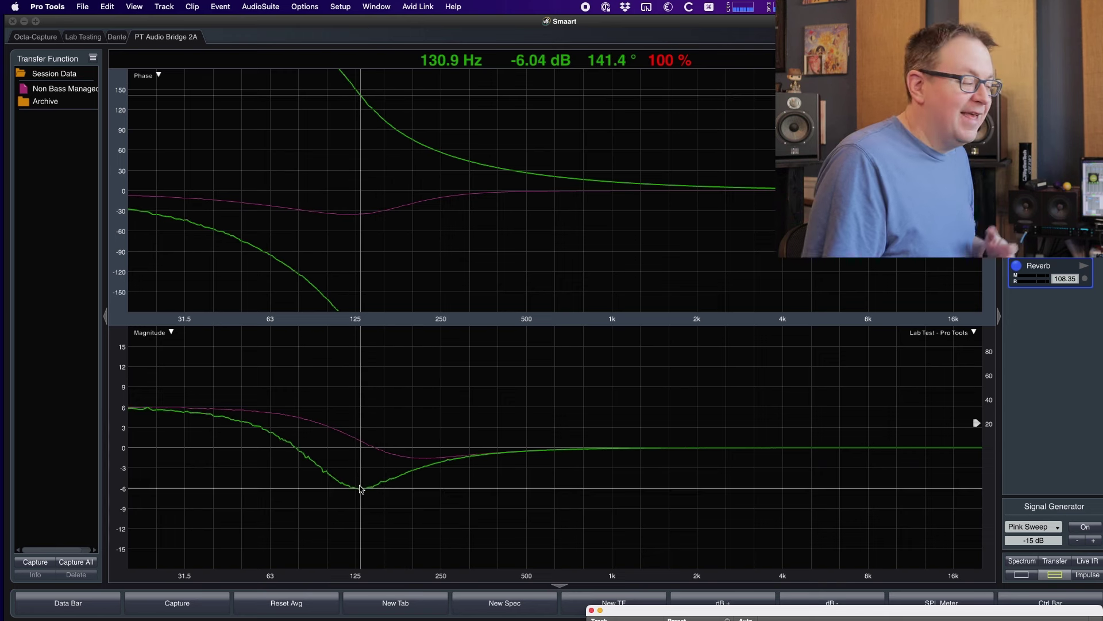
Step: Bring Pro-MB back up, select band 1, and drag its crossover to 100 Hz
left_click_drag(661, 608, 661, 134)
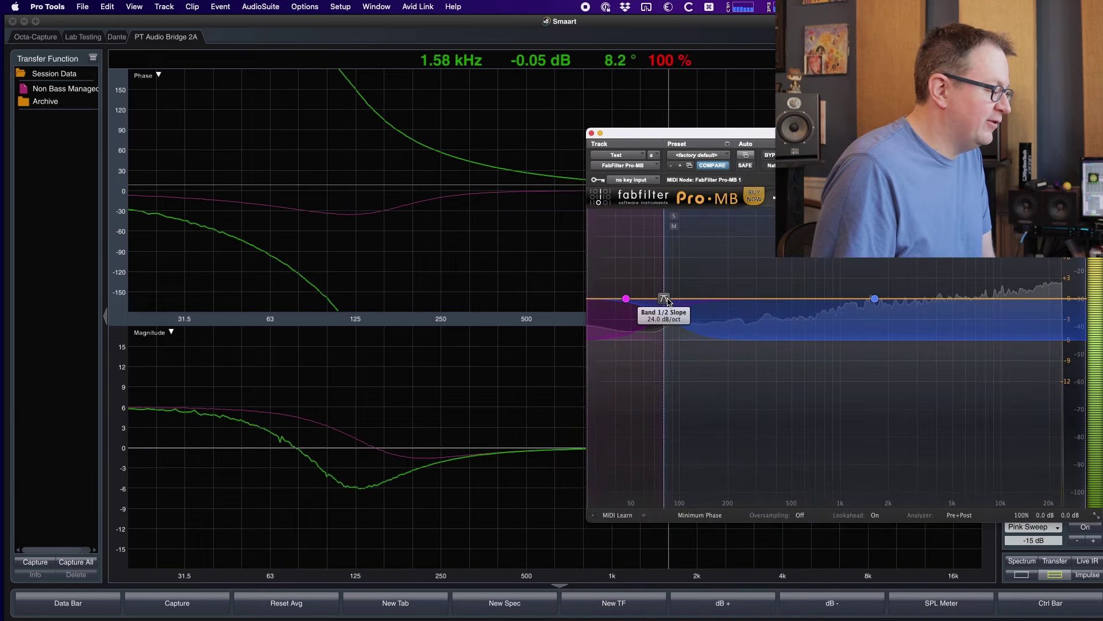
left_click(658, 351)
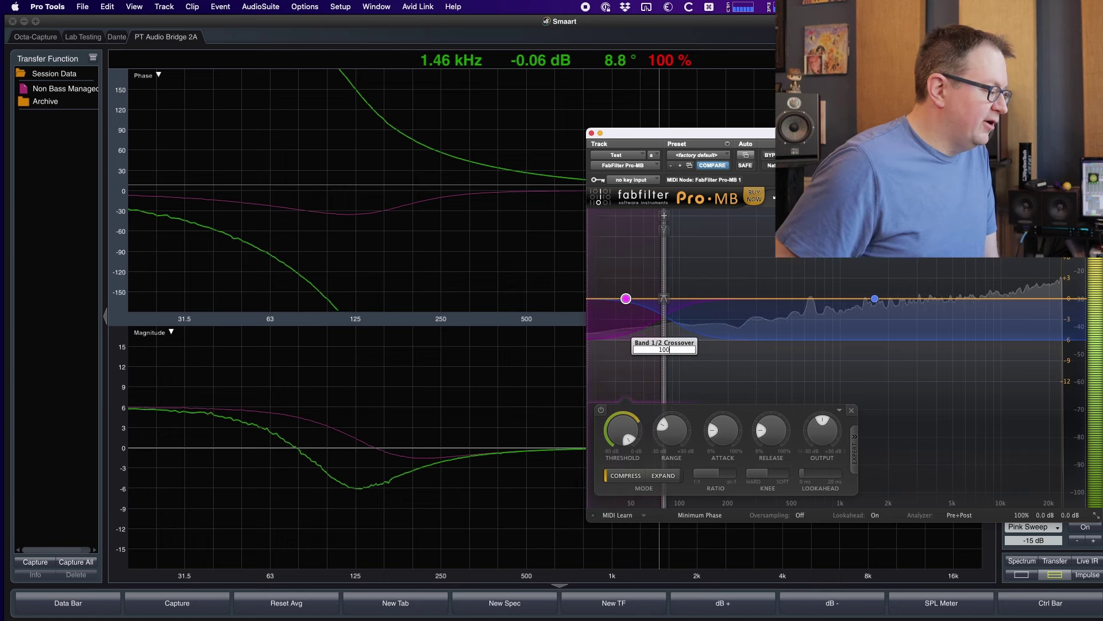
left_click_drag(664, 297, 680, 297)
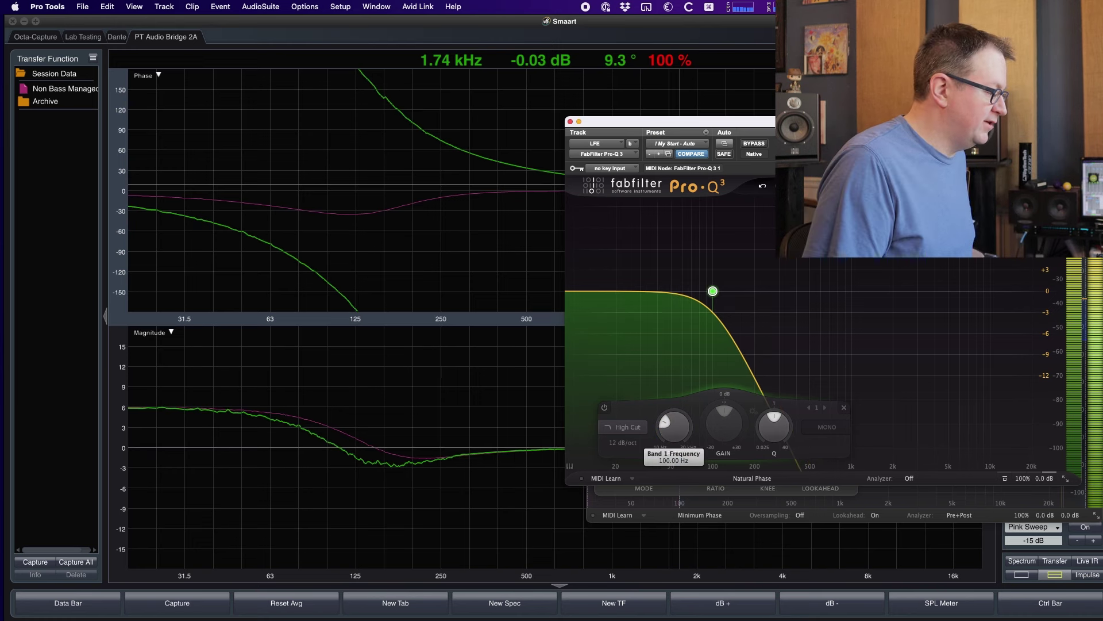
Step: Set Pro-MB's crossover to 80 Hz and lower Pro-Q 3's LFE low-pass toward 82 Hz
left_click(661, 514)
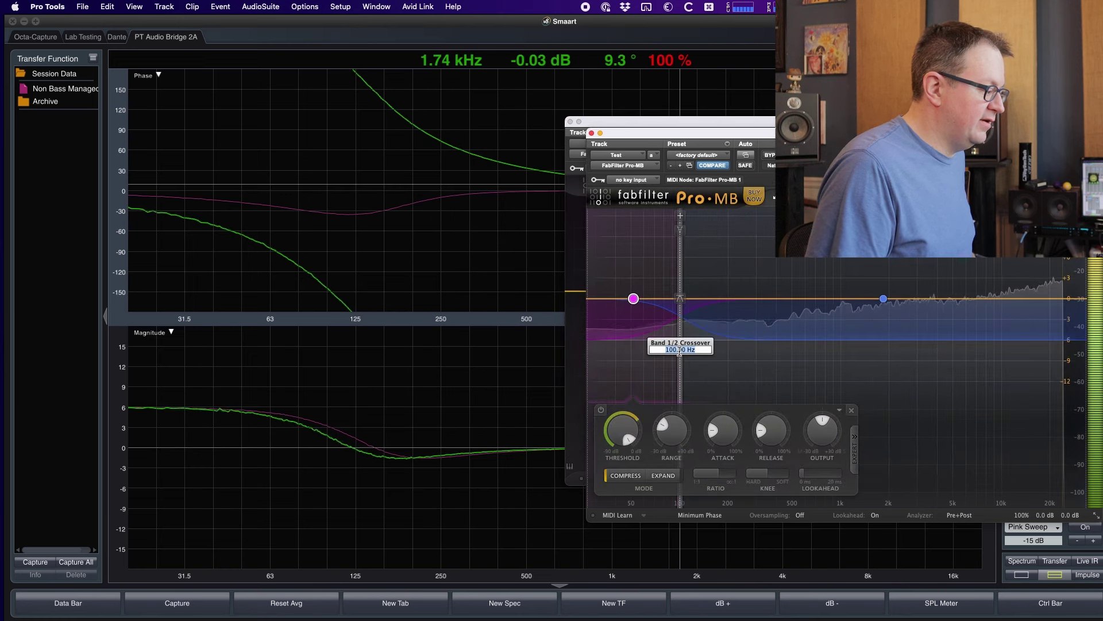
key("Return")
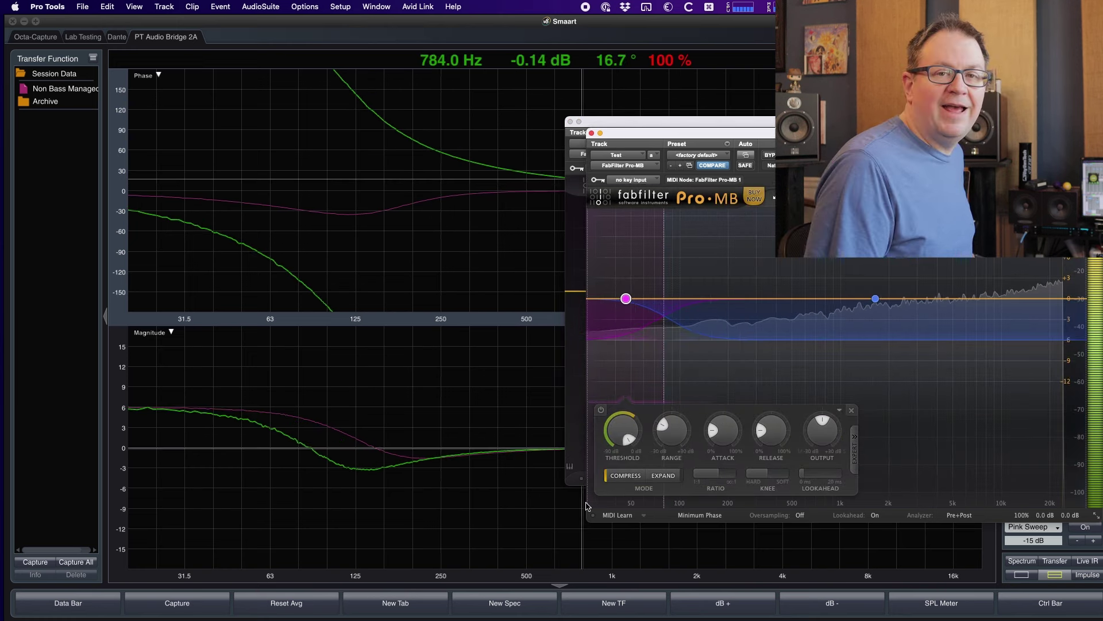
key("super+Tab")
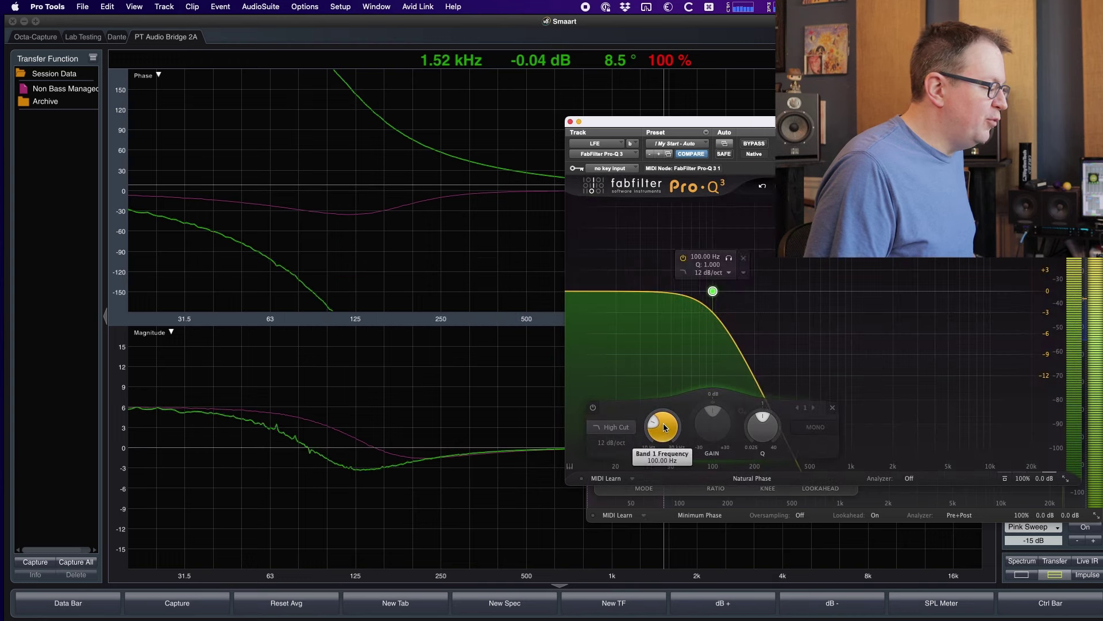
left_click_drag(663, 423, 664, 440)
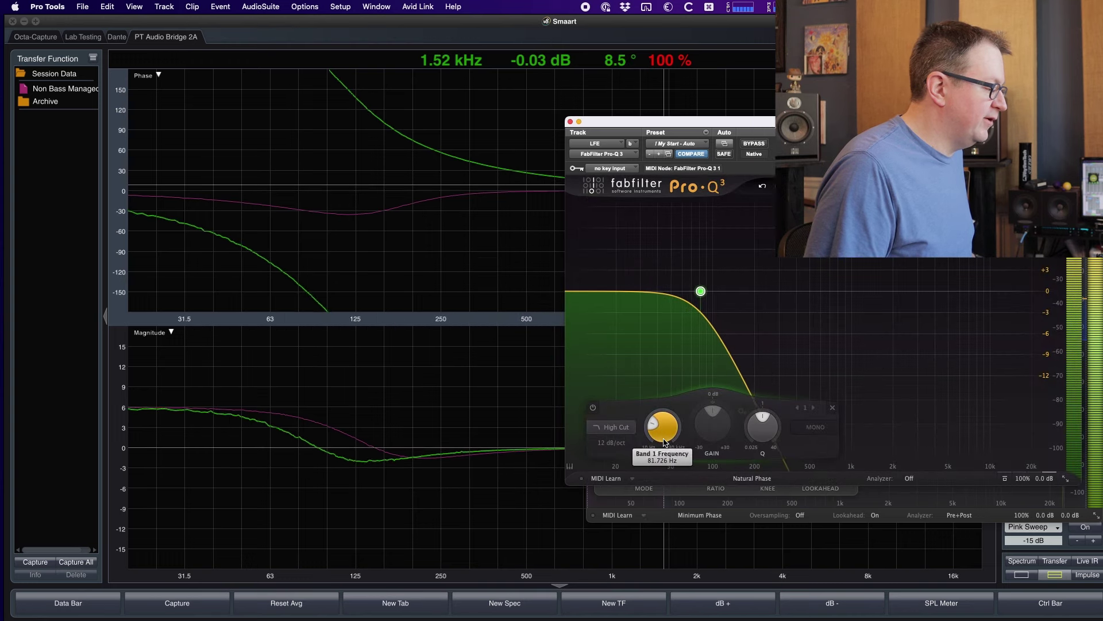